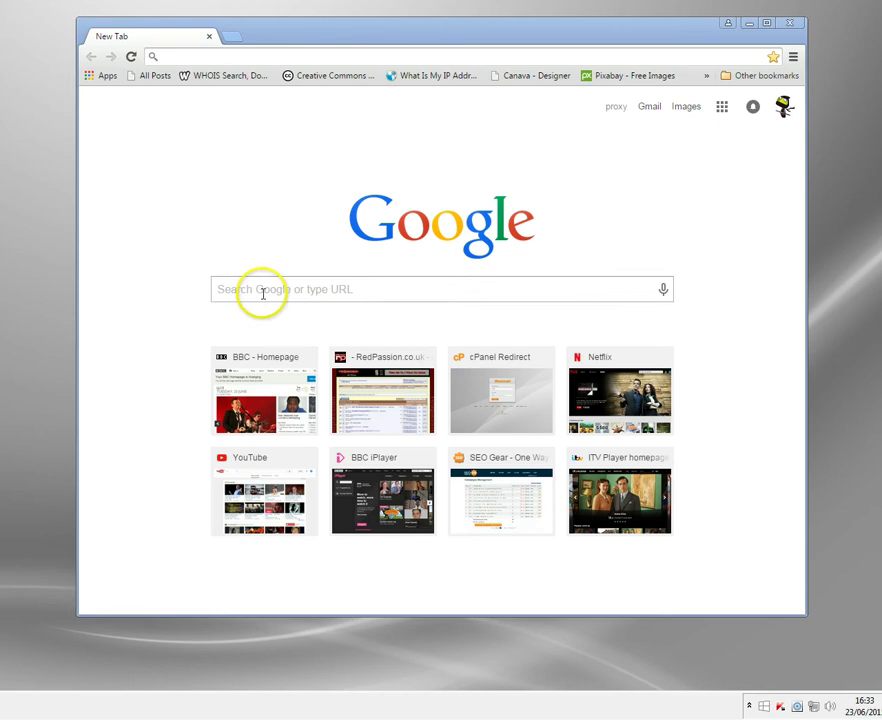
# Step: Search Google for +":8080? +":3128? +":80? filetype:txt using the copied query
pyautogui.click(263, 292)
pyautogui.rightClick(263, 292)
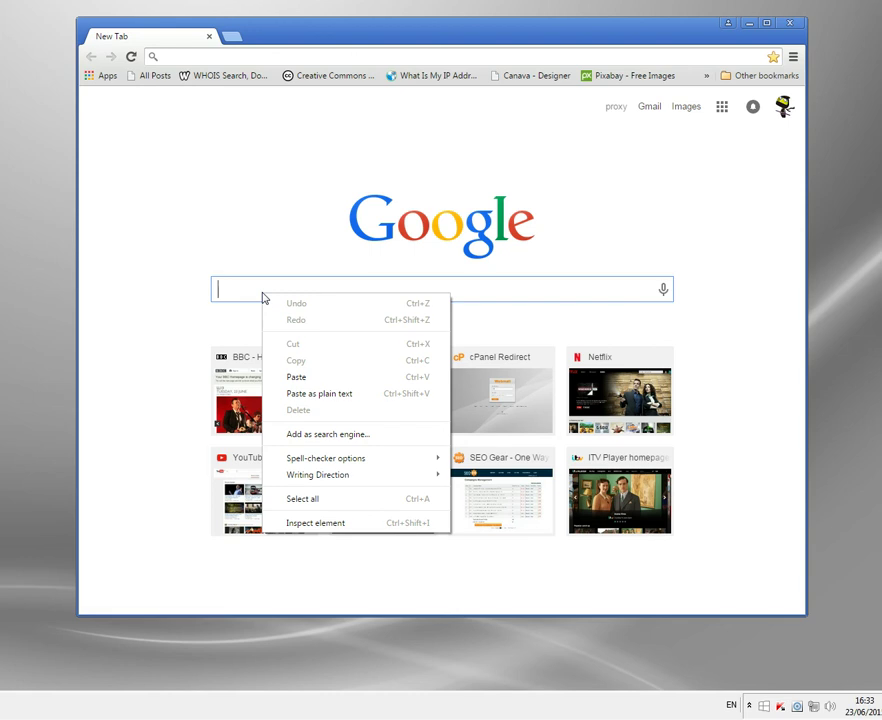
pyautogui.click(305, 377)
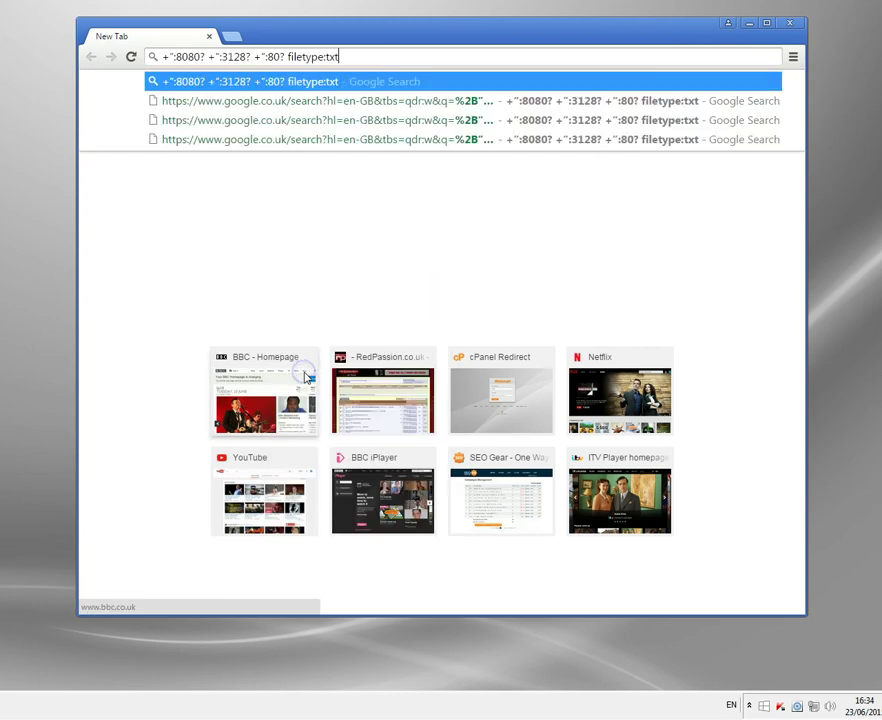
pyautogui.click(218, 81)
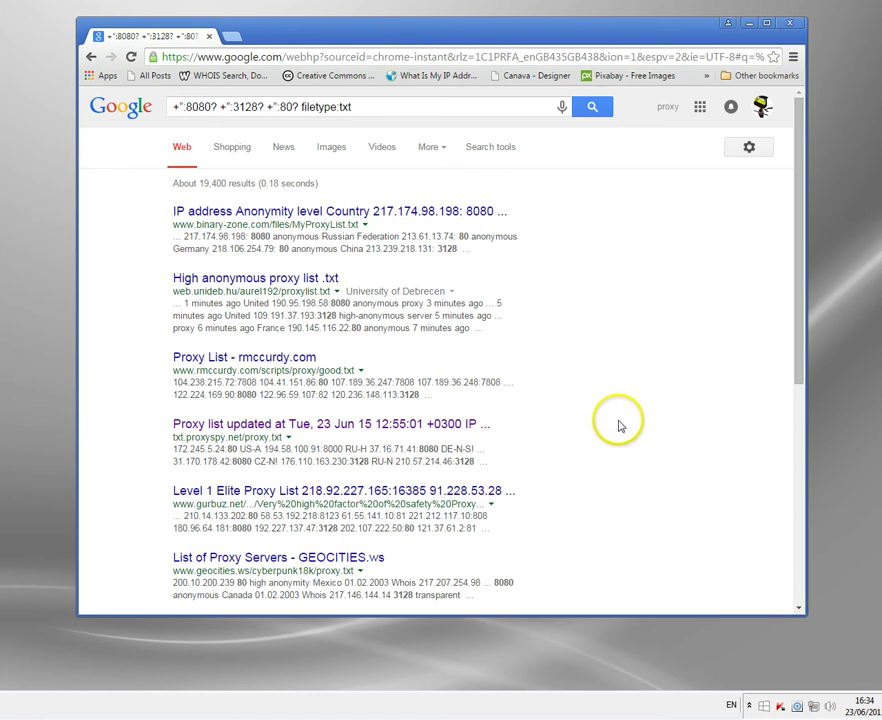
# Step: Look over the search results and limit them to the past week
pyautogui.scroll(-4, 619, 428)
pyautogui.scroll(4, 619, 428)
pyautogui.click(490, 149)
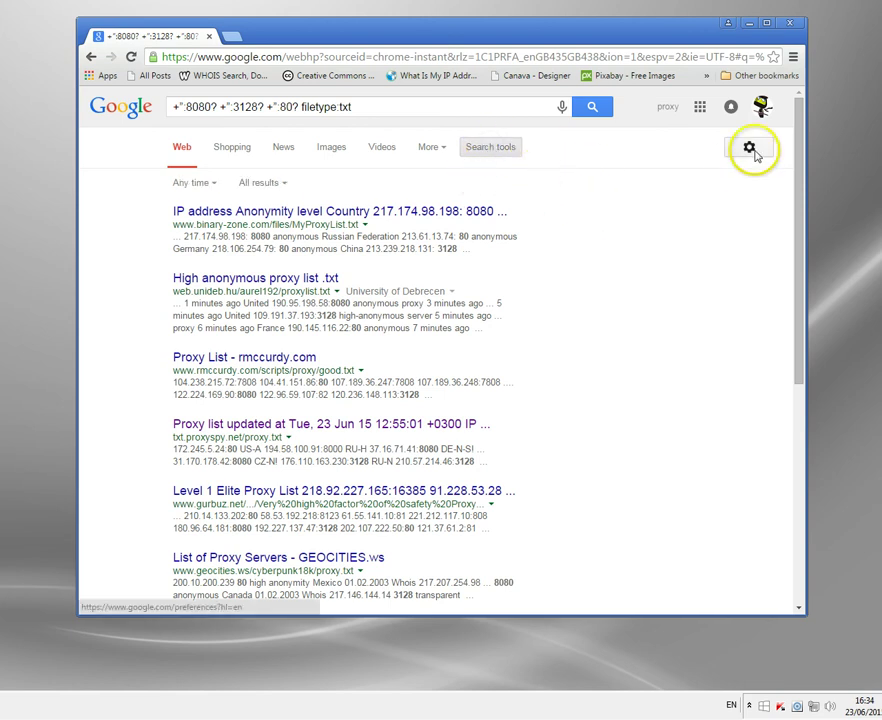
pyautogui.click(216, 183)
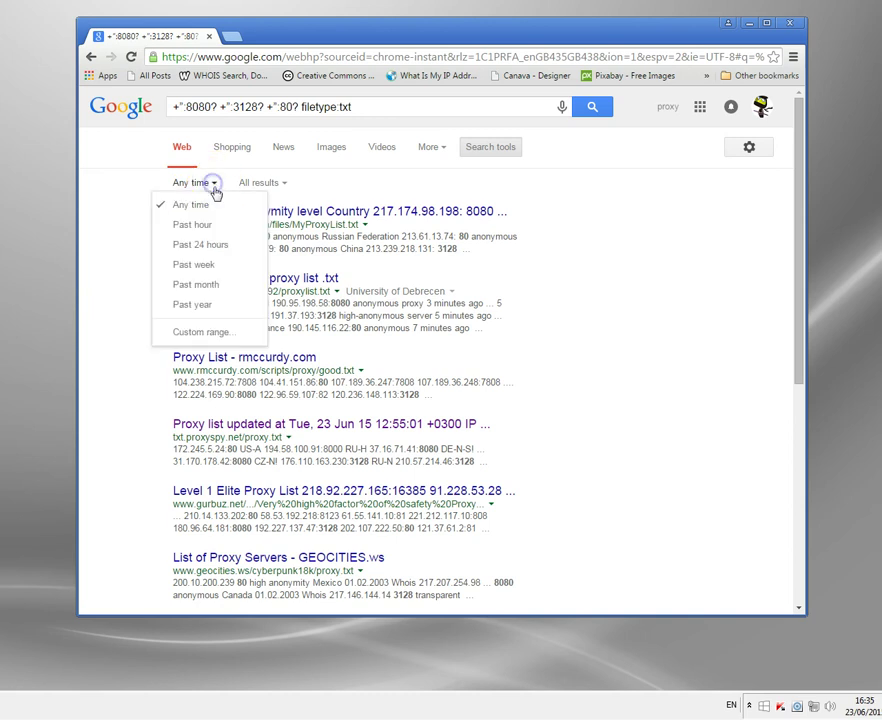
pyautogui.click(196, 266)
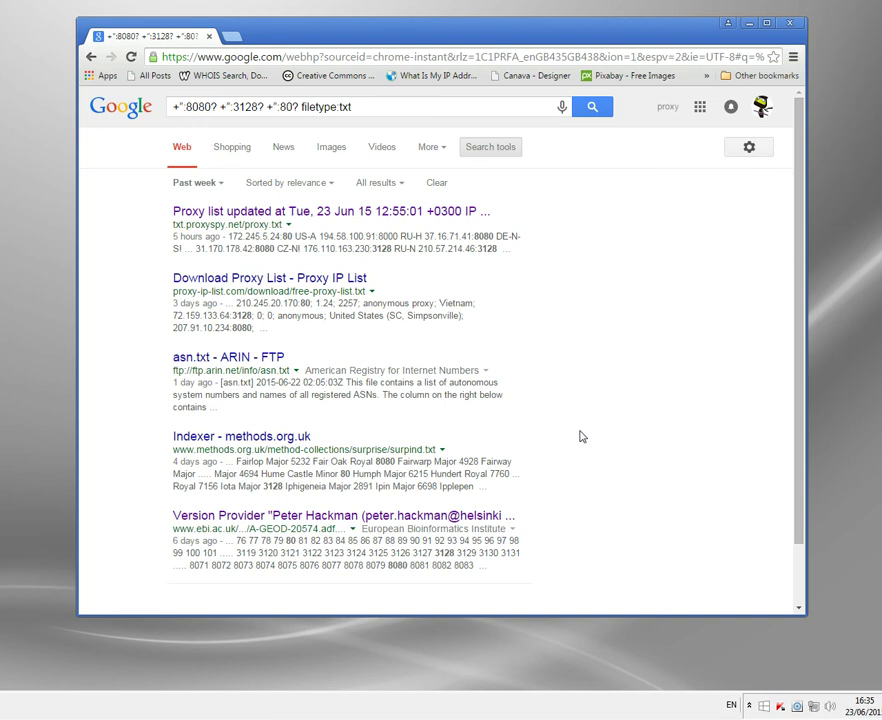
# Step: Open the txt.proxyspy.net proxy list from the results and look through its entries
pyautogui.click(325, 213)
pyautogui.scroll(-20, 325, 218)
pyautogui.scroll(20, 325, 216)
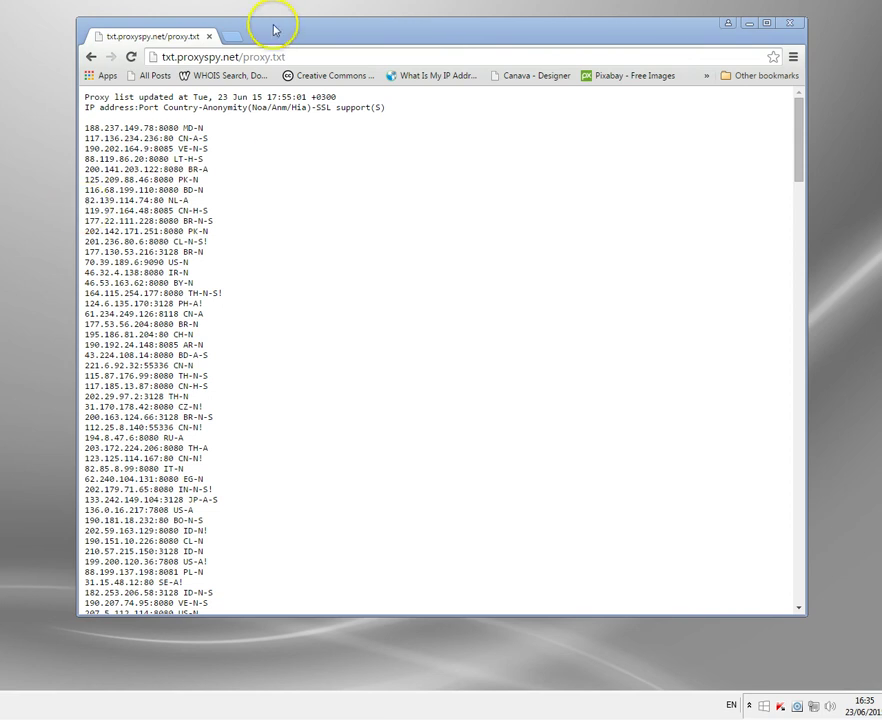
# Step: Look up the IP address 70.39.189.6 on who.is in a new tab, check its owner and close the tab
pyautogui.click(232, 36)
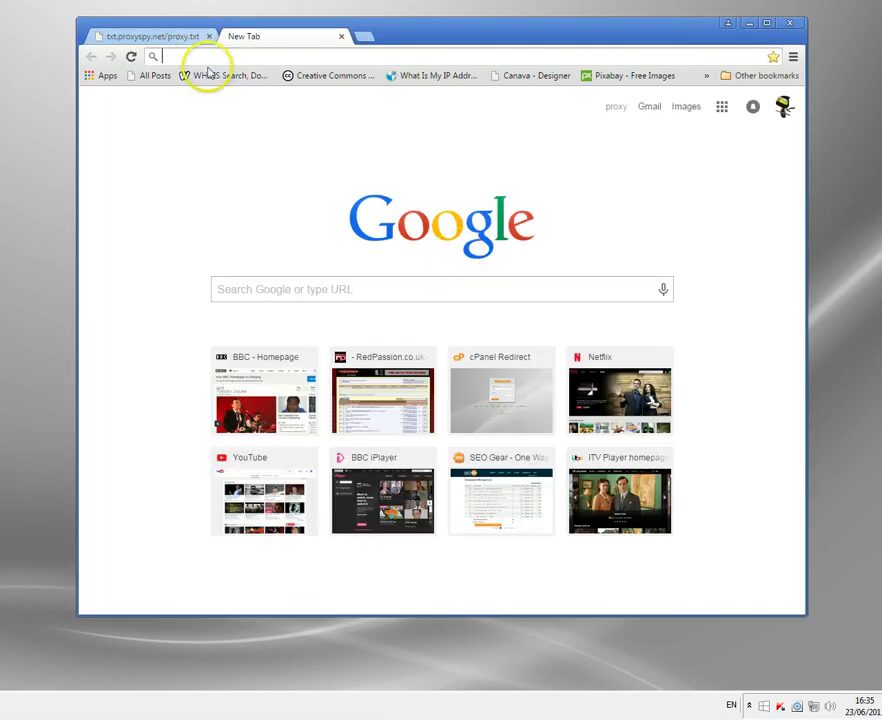
pyautogui.click(214, 76)
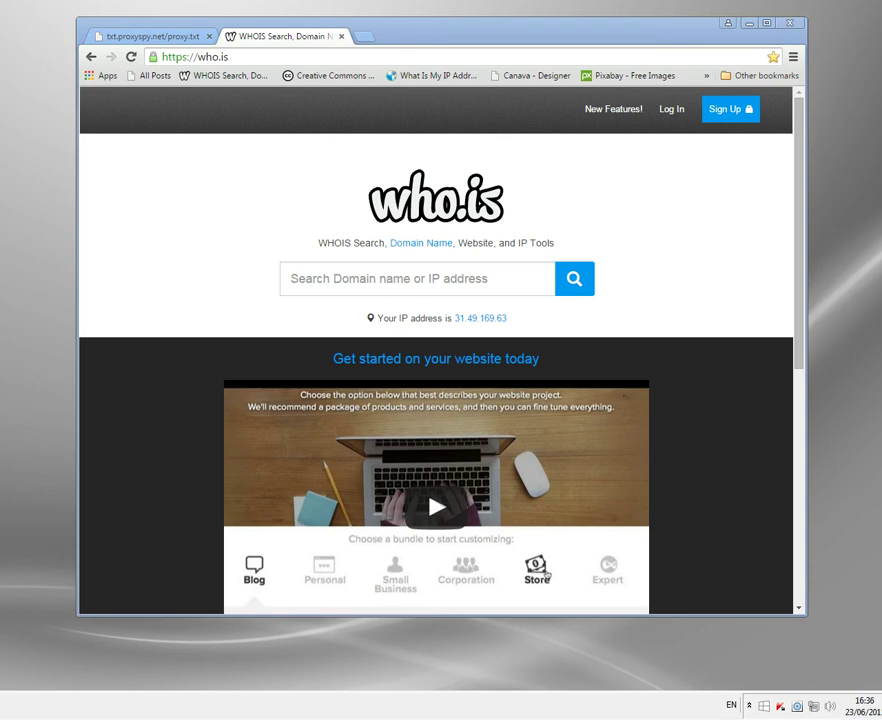
pyautogui.click(306, 282)
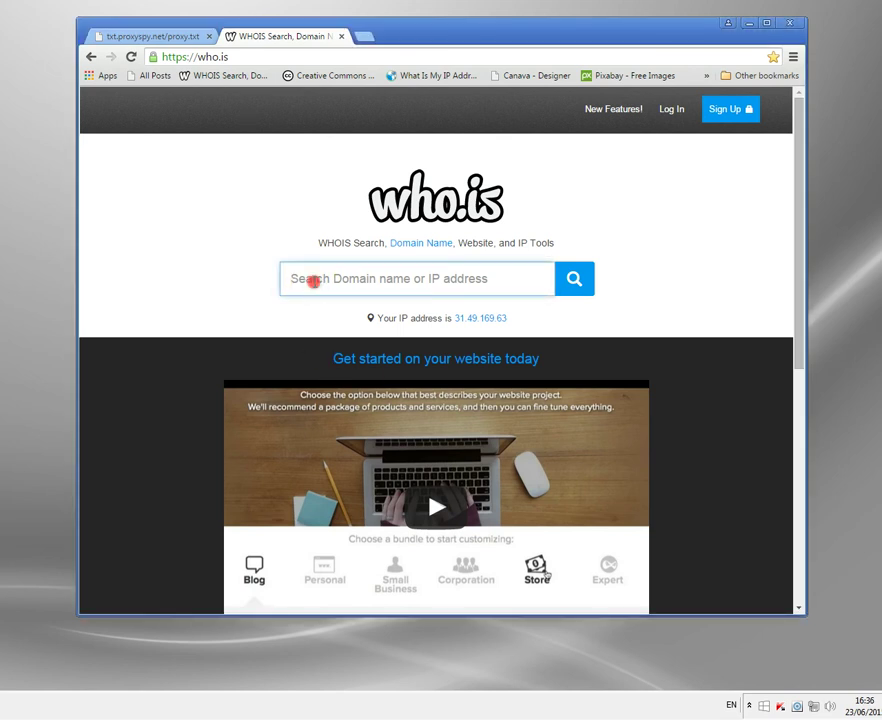
pyautogui.rightClick(313, 282)
pyautogui.click(370, 365)
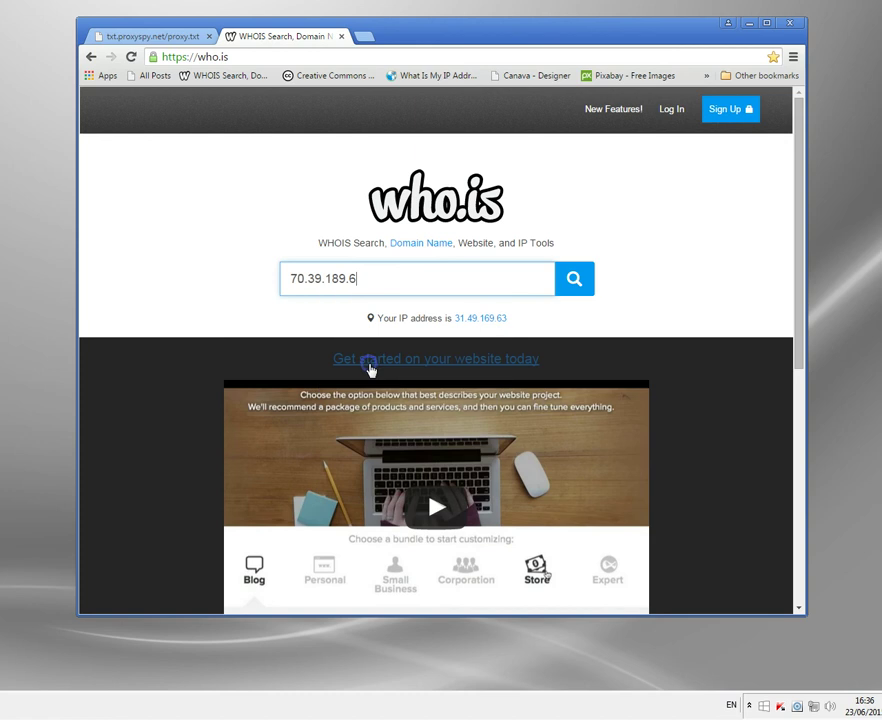
pyautogui.click(577, 279)
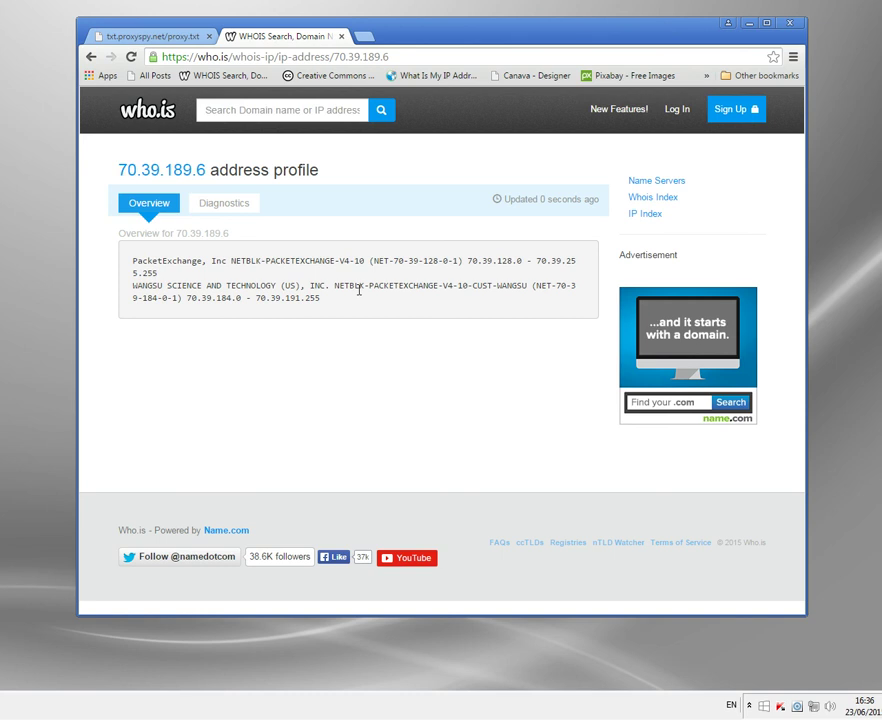
pyautogui.click(350, 287)
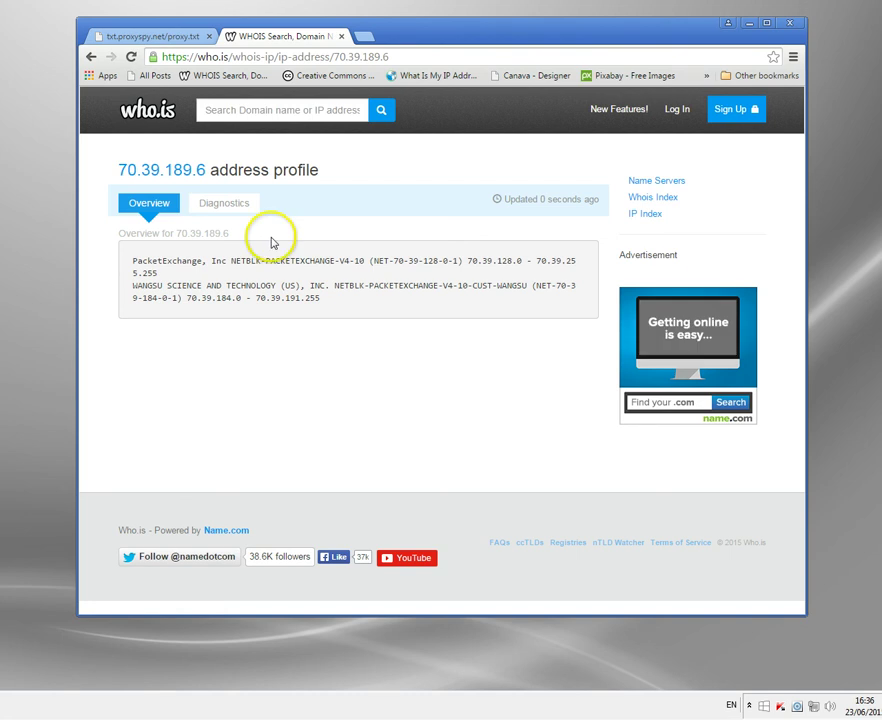
pyautogui.click(343, 37)
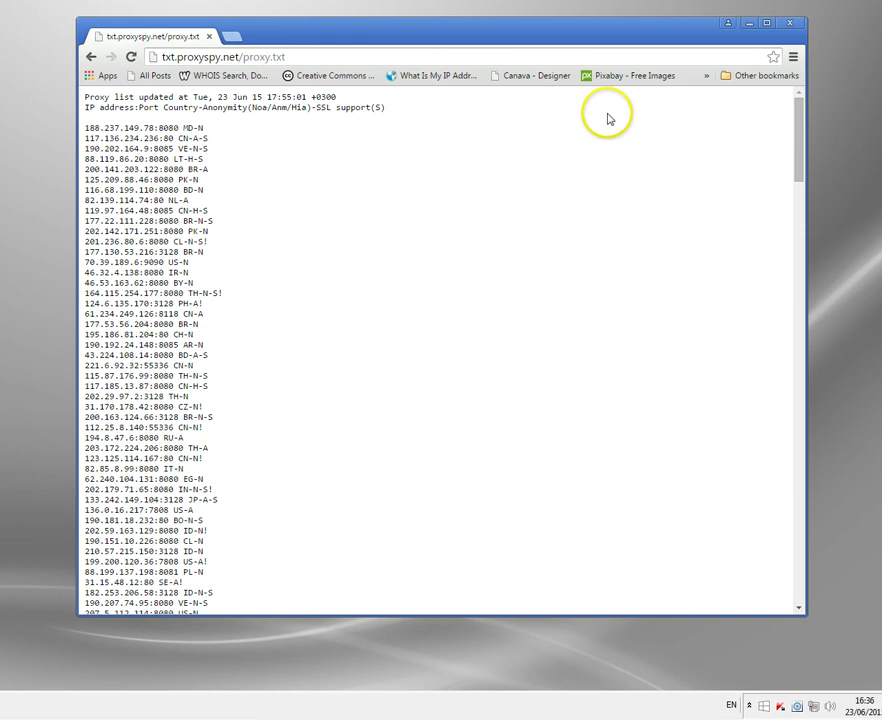
# Step: Open the system proxy settings from Chrome's advanced network settings and move the Internet Properties window fully into view
pyautogui.click(793, 57)
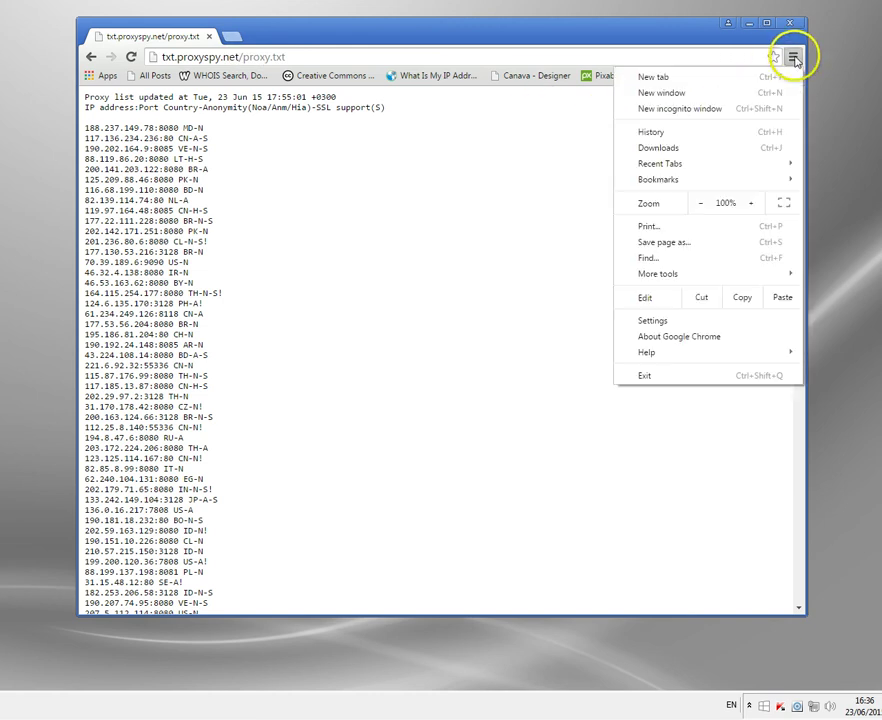
pyautogui.click(665, 321)
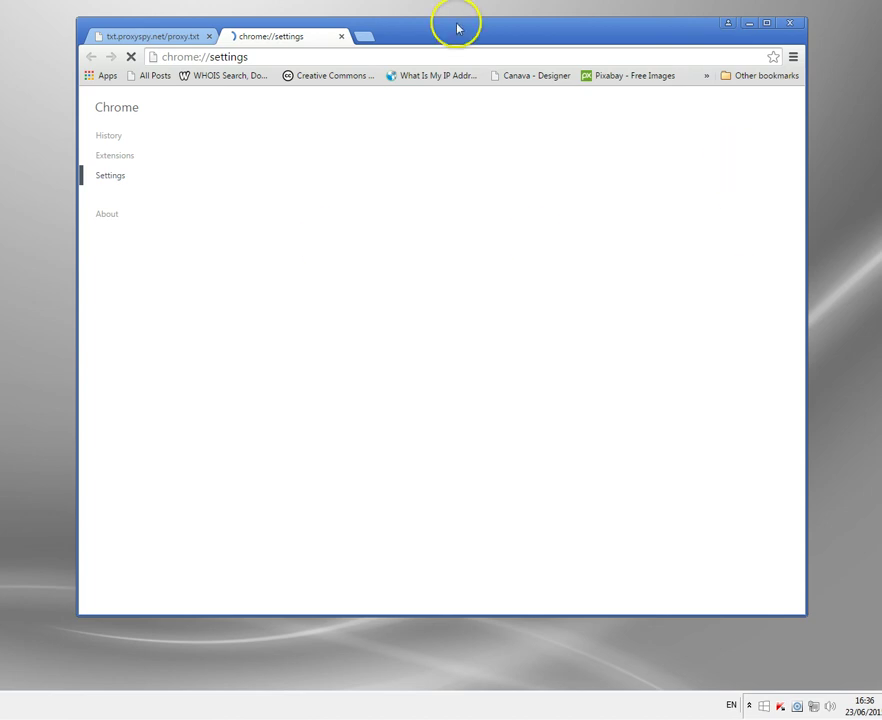
pyautogui.moveTo(479, 31)
pyautogui.mouseDown()
pyautogui.moveTo(412, 38)
pyautogui.moveTo(467, 29)
pyautogui.mouseUp()
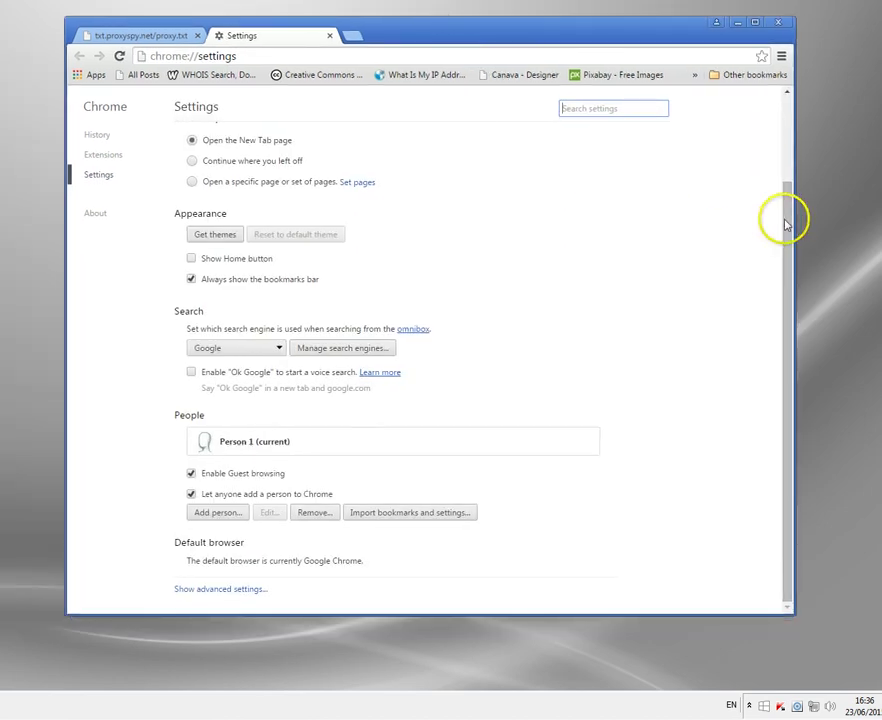
pyautogui.click(214, 590)
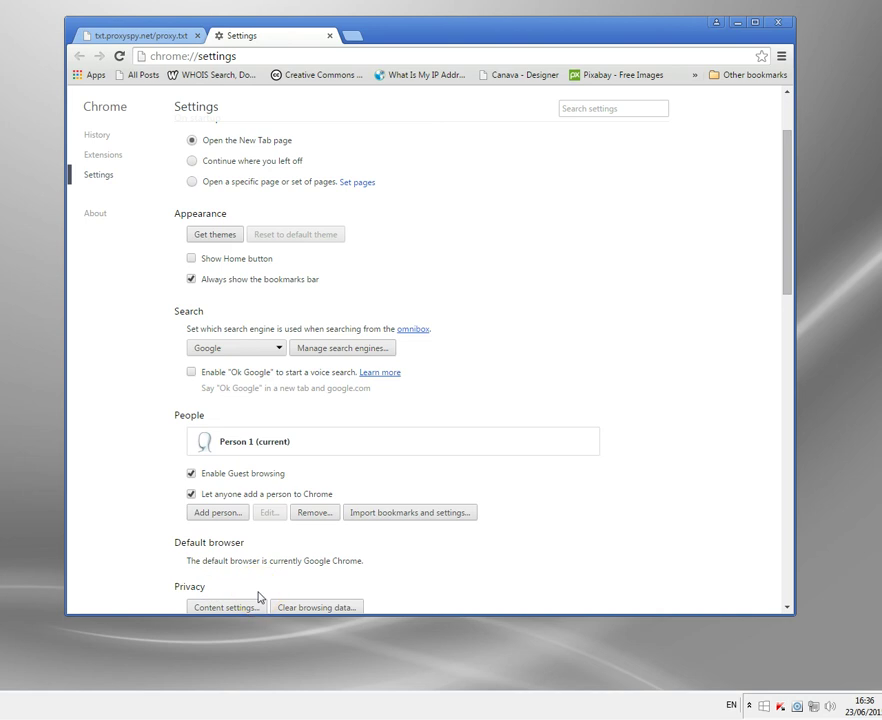
pyautogui.scroll(-3, 549, 527)
pyautogui.scroll(-4, 549, 529)
pyautogui.click(276, 434)
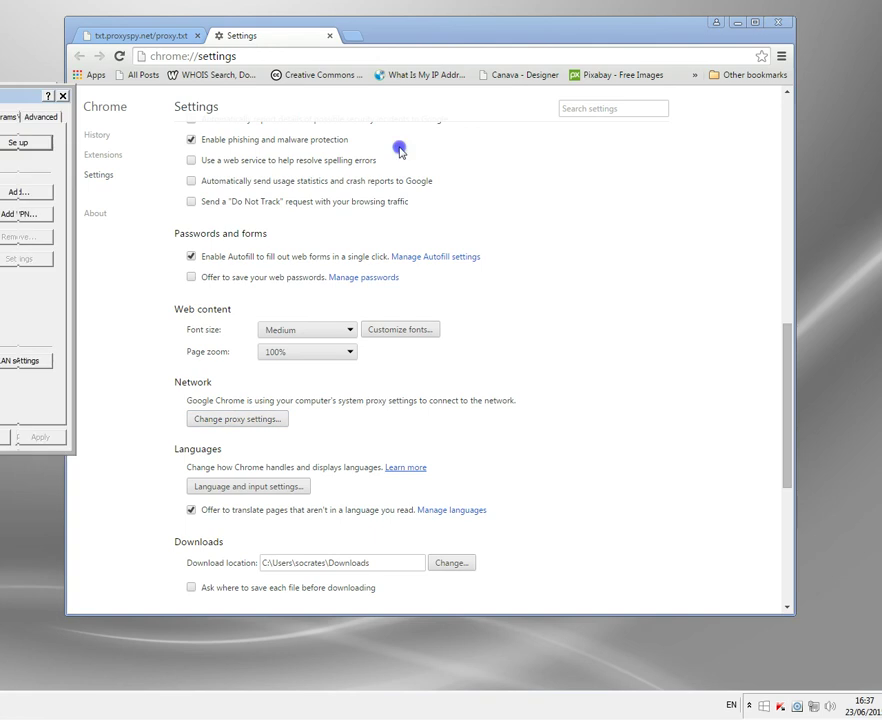
pyautogui.moveTo(384, 120); pyautogui.dragTo(262, 89)
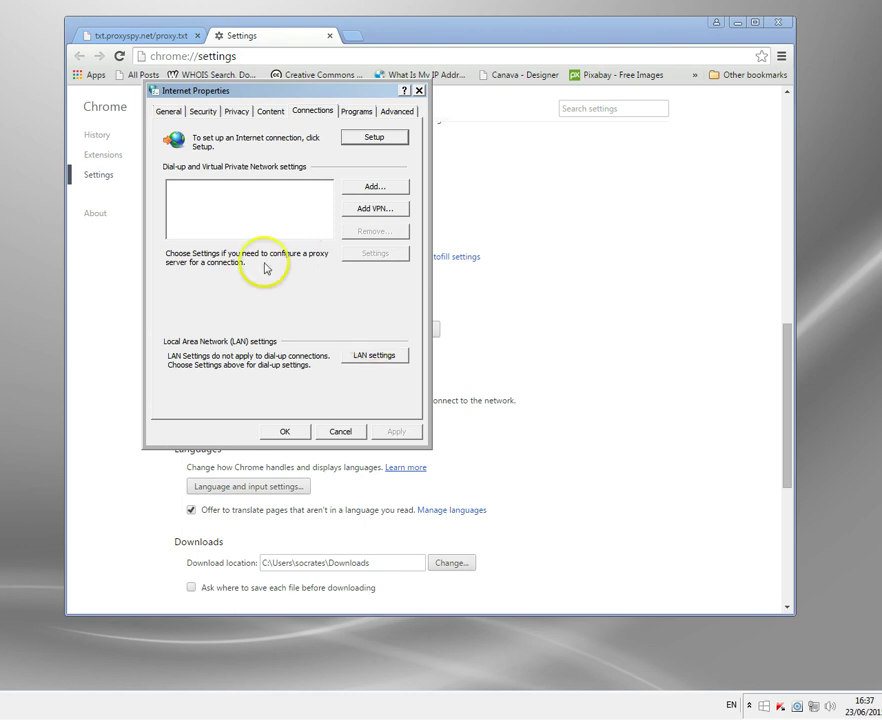
# Step: Enable a LAN proxy server with address 70.39.189.6 and port 9090, and accept the connection settings
pyautogui.click(376, 356)
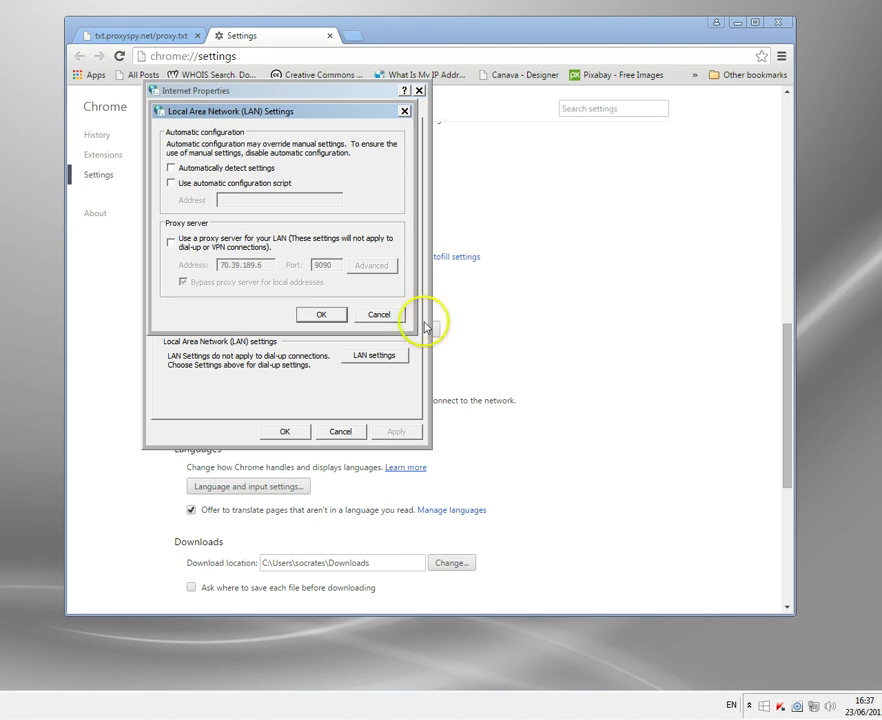
pyautogui.click(170, 241)
pyautogui.moveTo(220, 264); pyautogui.dragTo(321, 265)
pyautogui.press('BackSpace')
pyautogui.write('70.39')
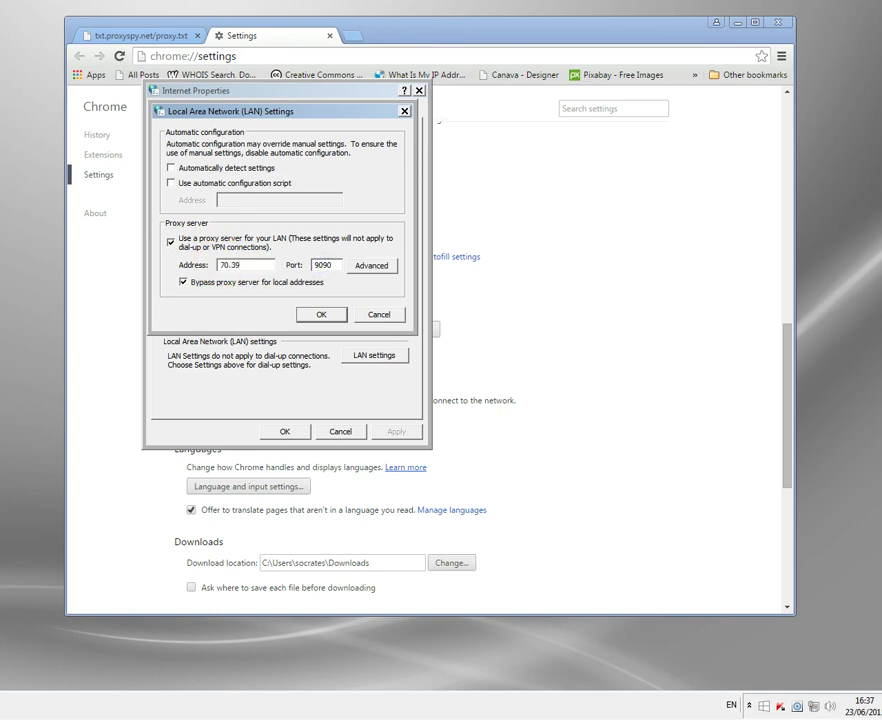
pyautogui.write('.189.6')
pyautogui.click(323, 315)
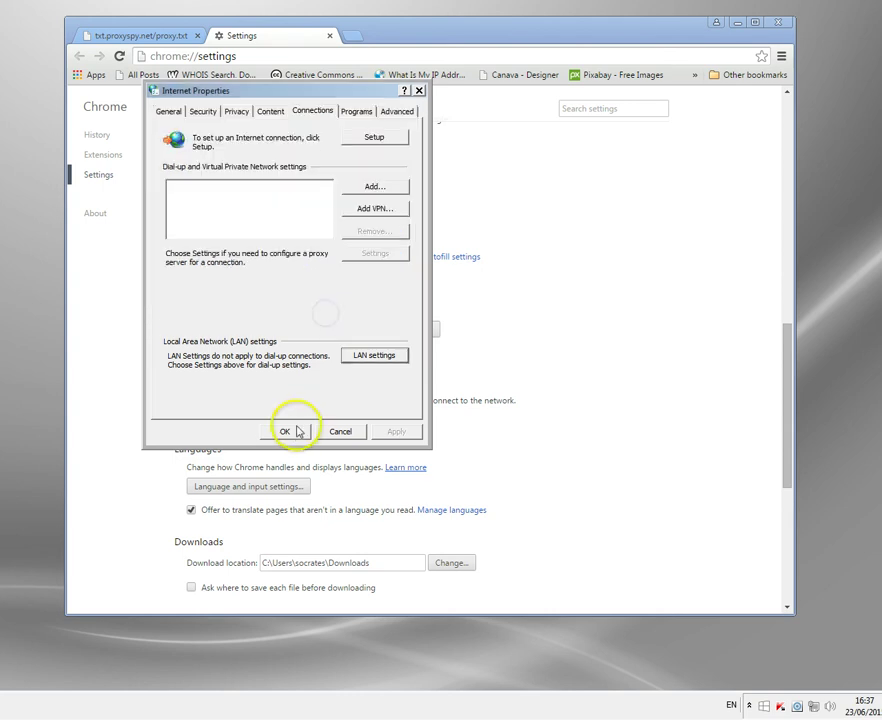
pyautogui.click(285, 431)
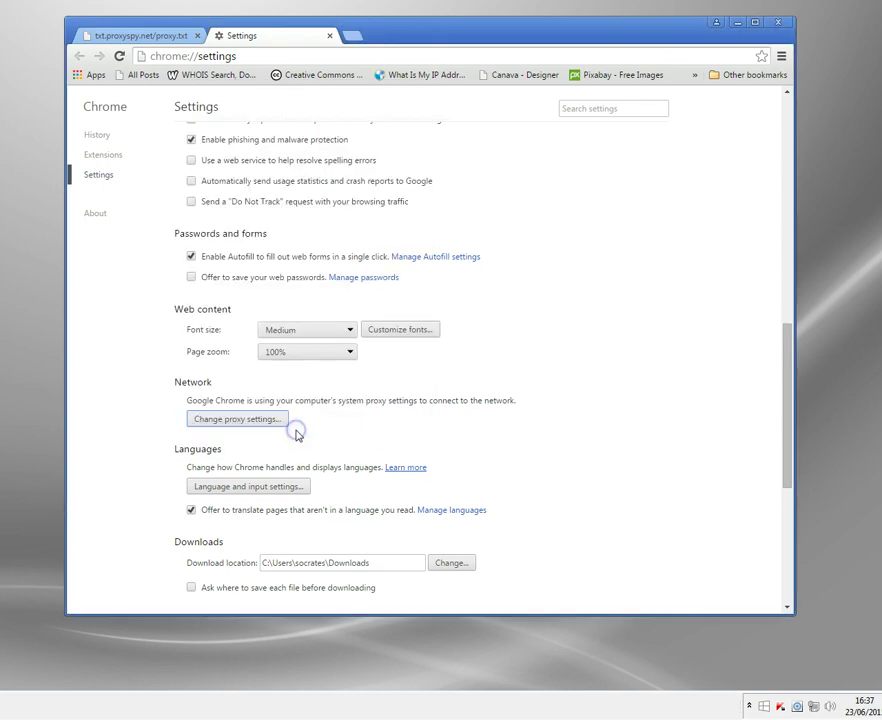
# Step: Restart the browser, load the BBC homepage through the proxy and open the story about the Charleston suspect
pyautogui.click(780, 24)
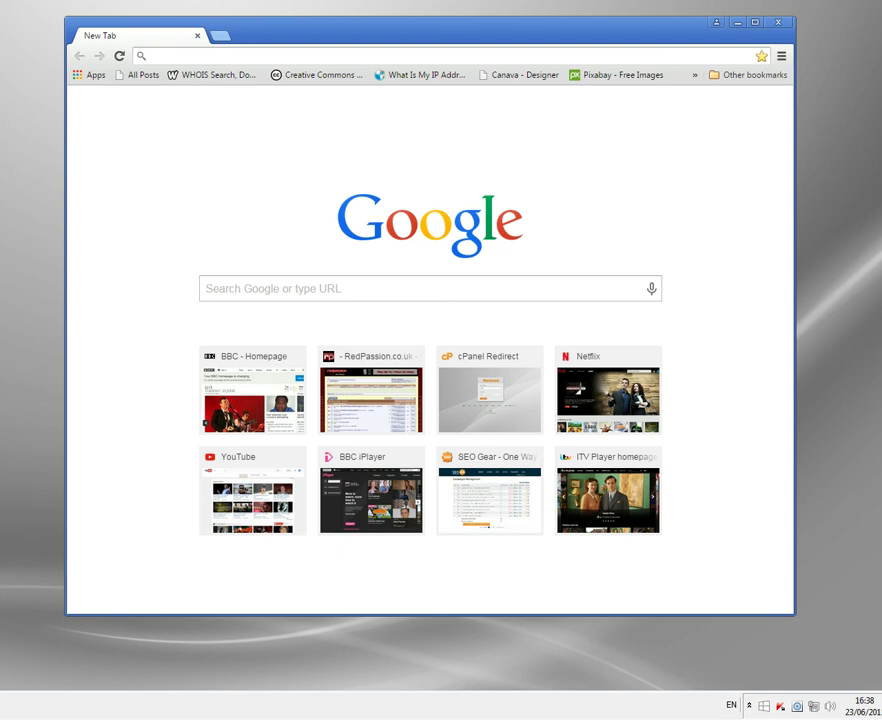
pyautogui.click(262, 403)
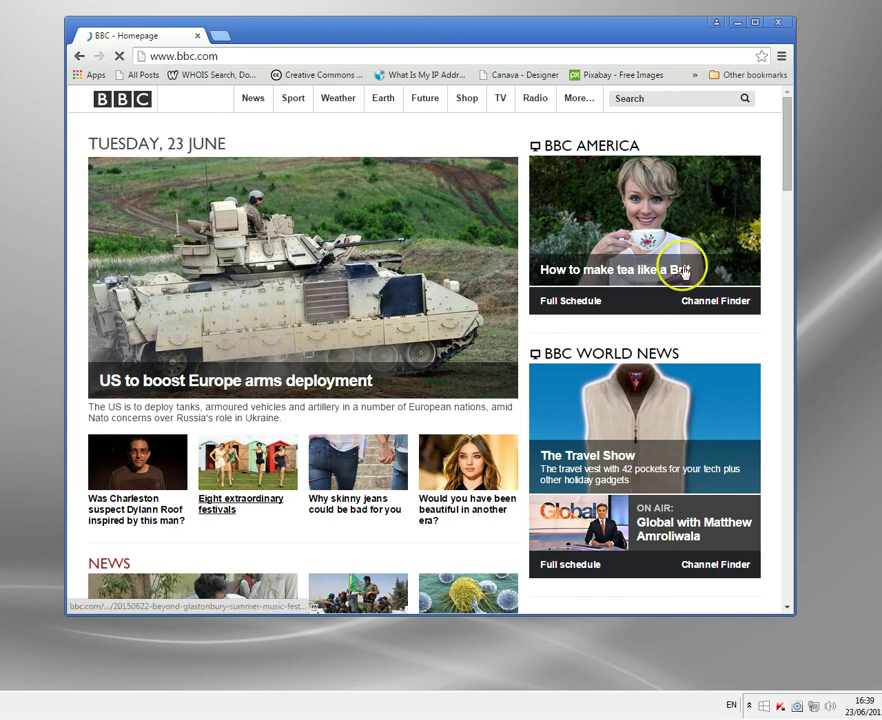
pyautogui.click(89, 476)
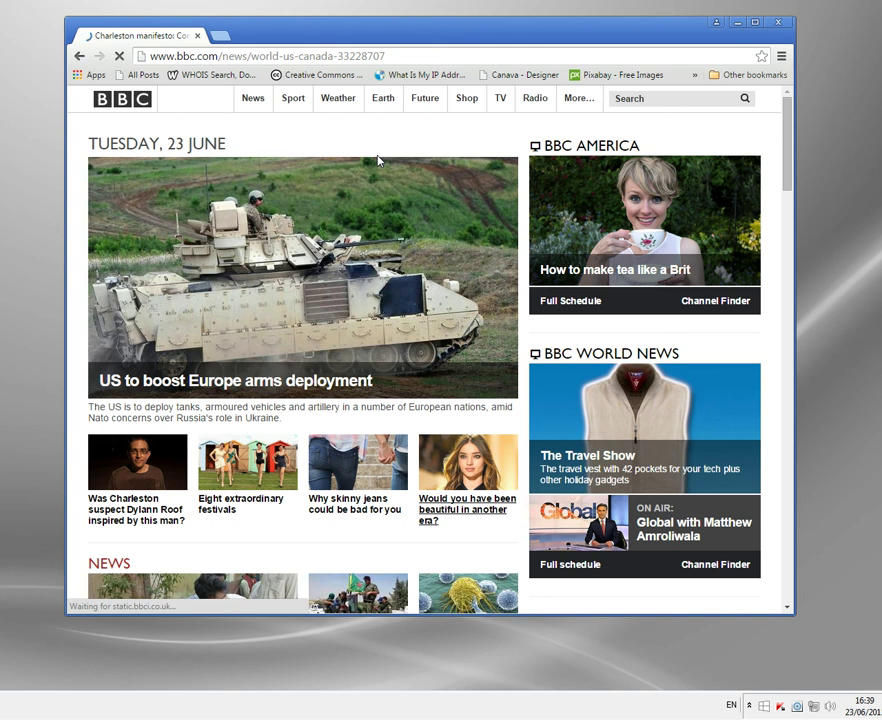
# Step: Try to open the browser settings, choosing to wait for the unresponsive page
pyautogui.click(781, 56)
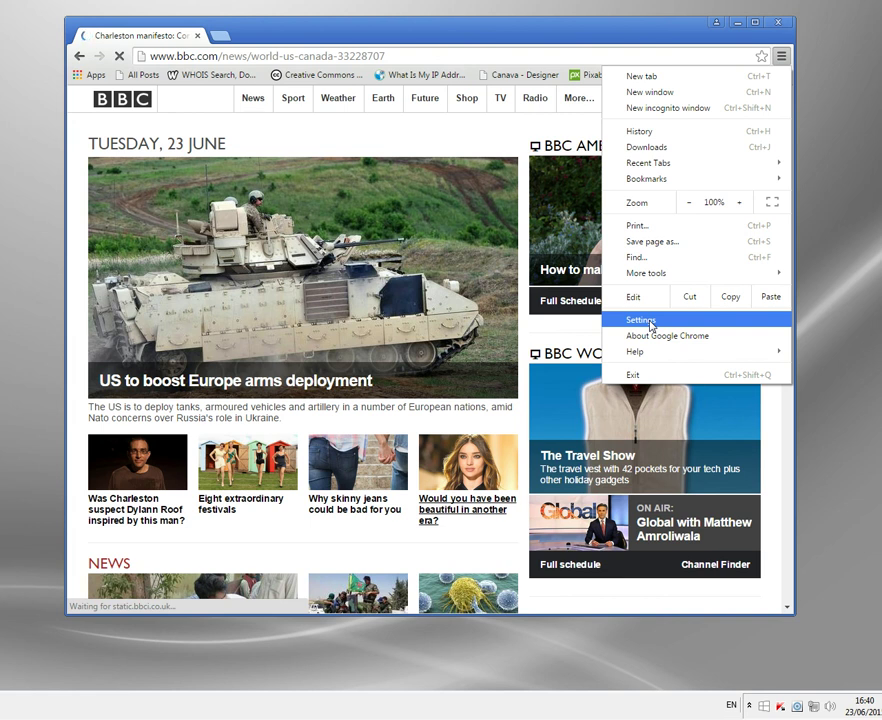
pyautogui.click(650, 321)
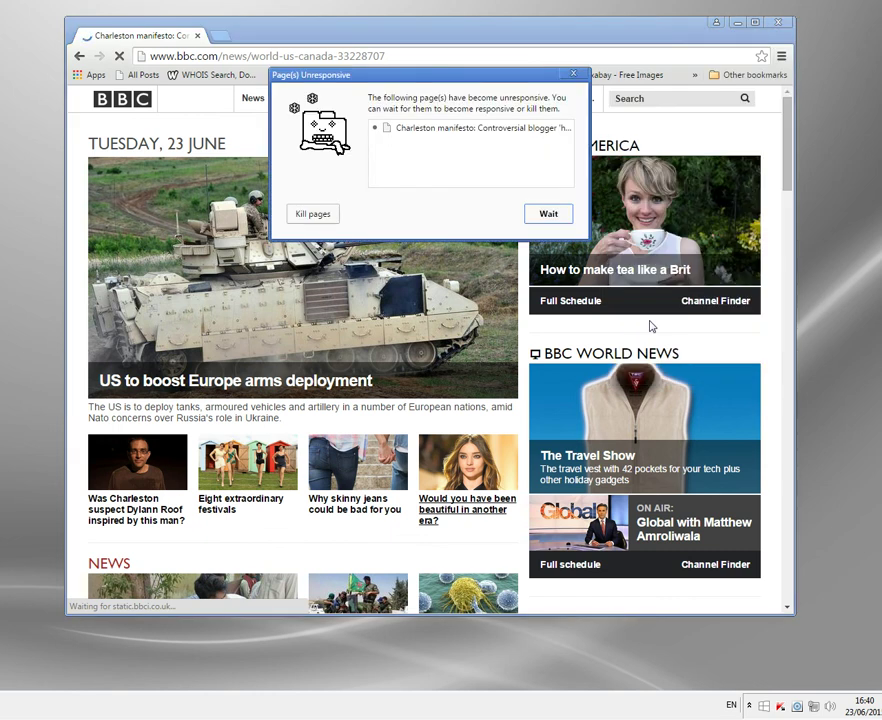
pyautogui.click(553, 215)
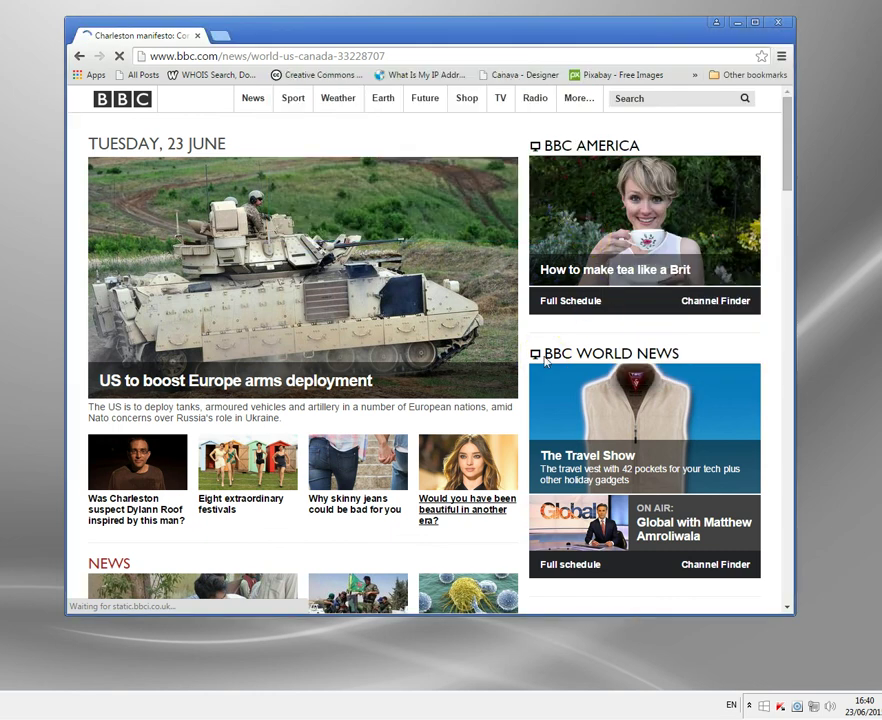